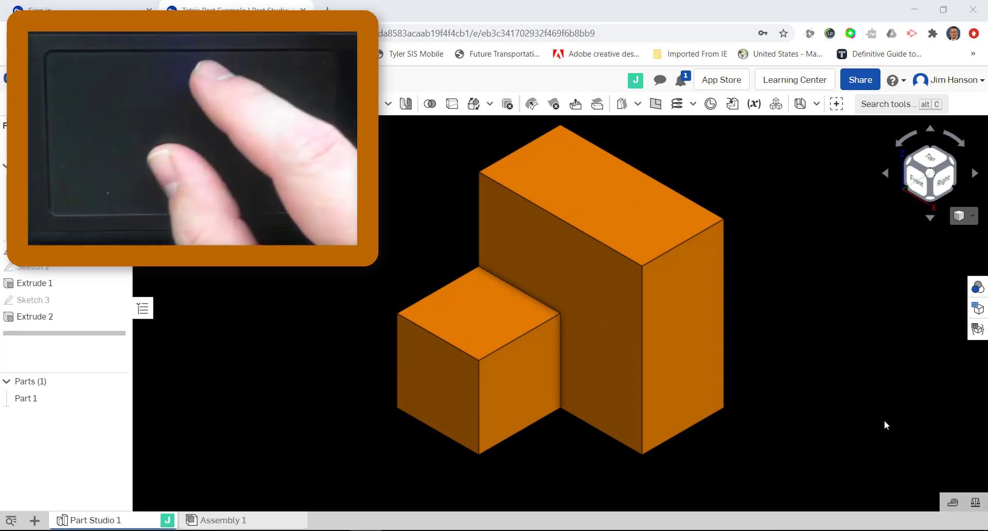
Zoom in and out on the part repeatedly, then snap it back to isometric view.
scroll(884, 425, down, 5)
scroll(885, 425, up, 5)
scroll(885, 425, down, 5)
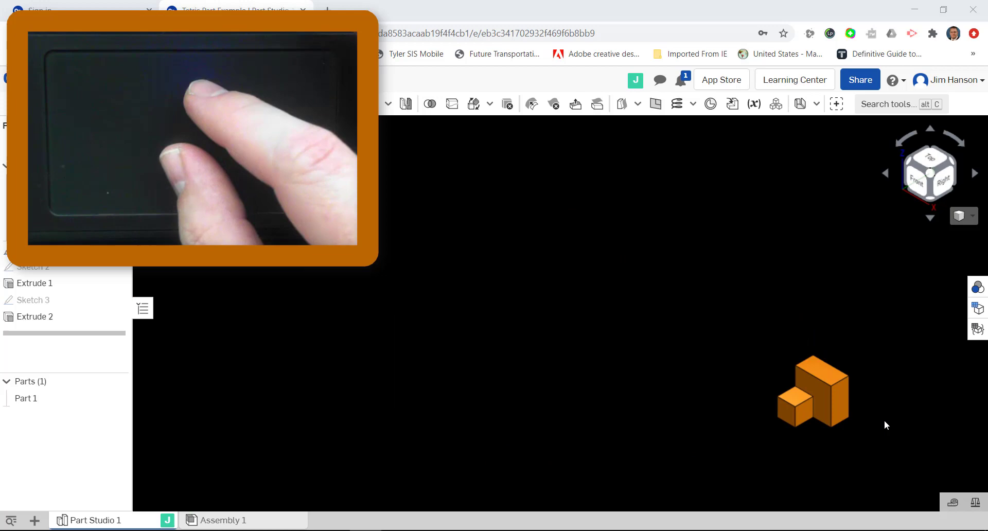
scroll(885, 425, up, 8)
scroll(885, 421, down, 5)
scroll(885, 421, up, 6)
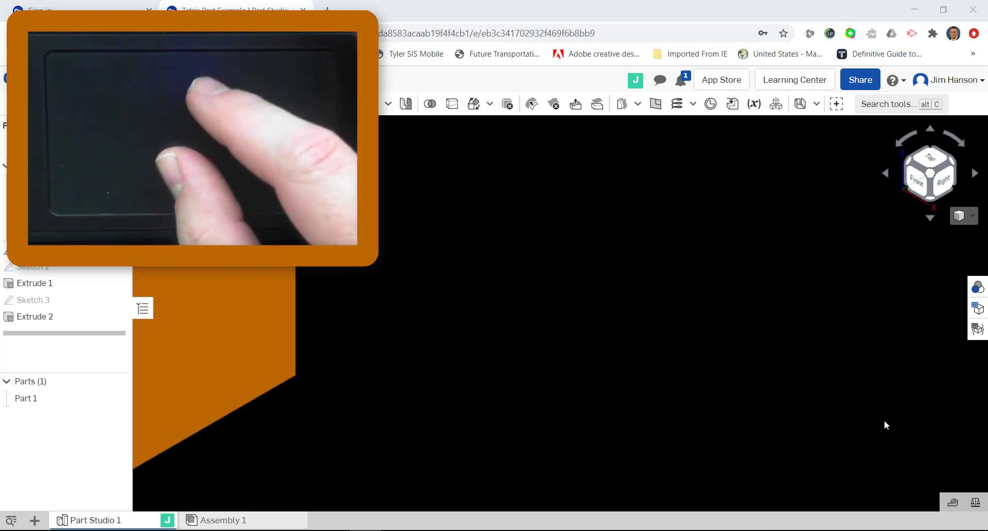
scroll(885, 421, down, 5)
scroll(885, 422, up, 8)
scroll(884, 422, down, 6)
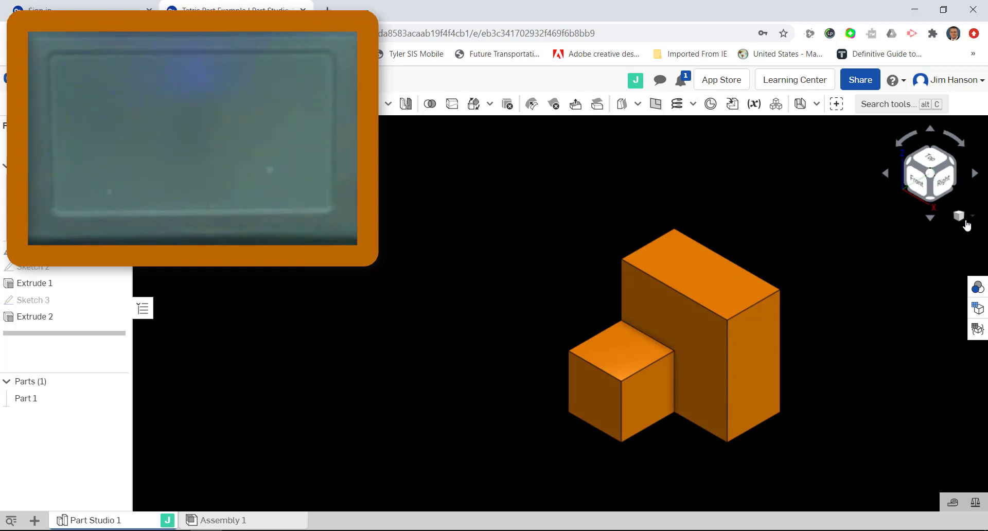
click(963, 216)
click(954, 240)
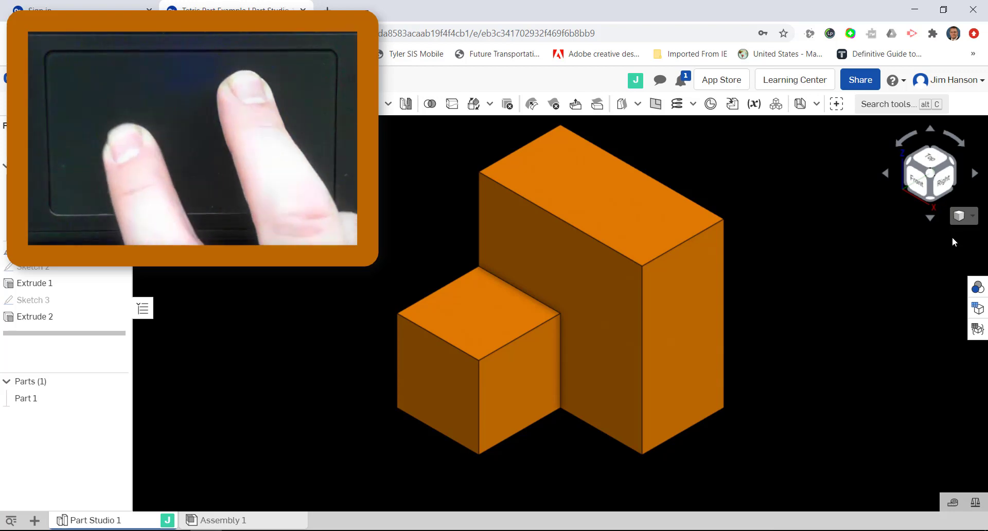
Orbit the part to view it from above and front-right, then restore isometric view.
right_drag(952, 237, 970, 265)
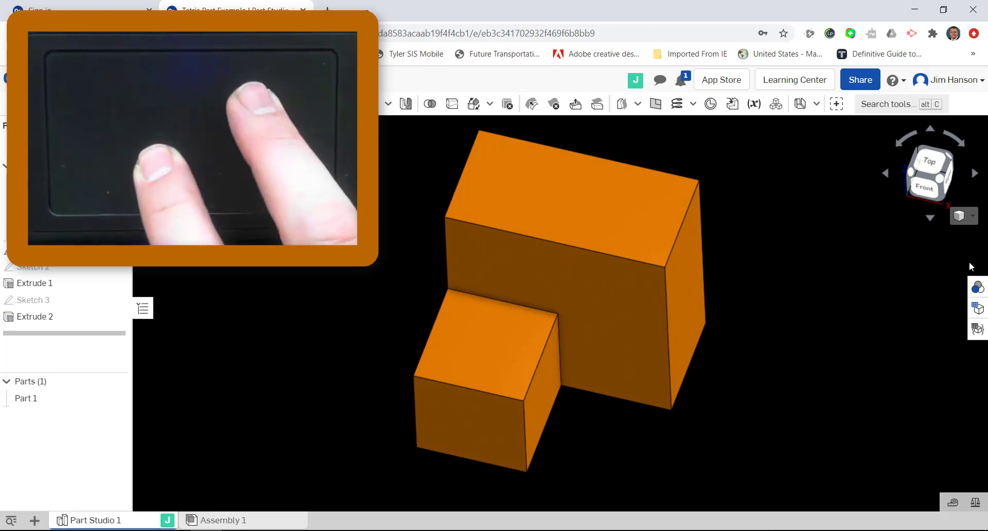
right_drag(970, 265, 901, 261)
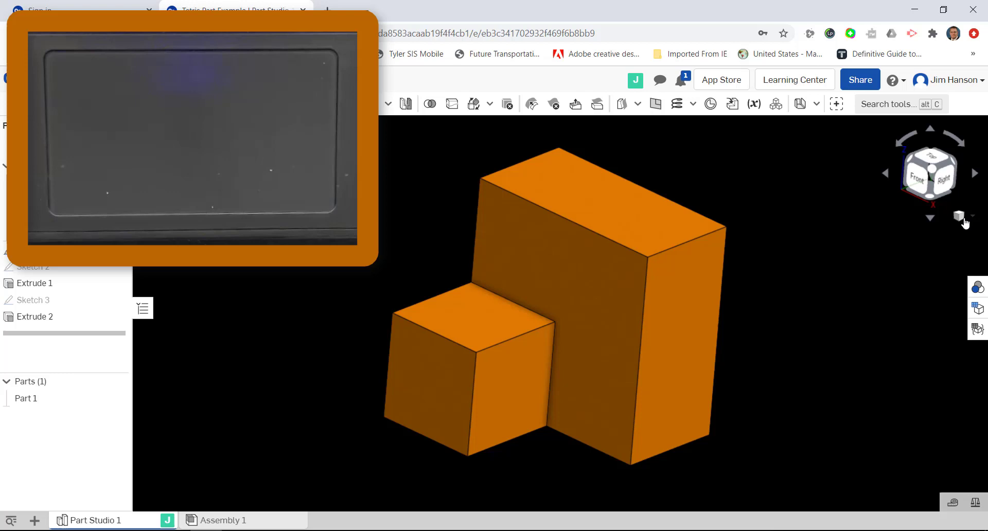
click(959, 217)
click(950, 232)
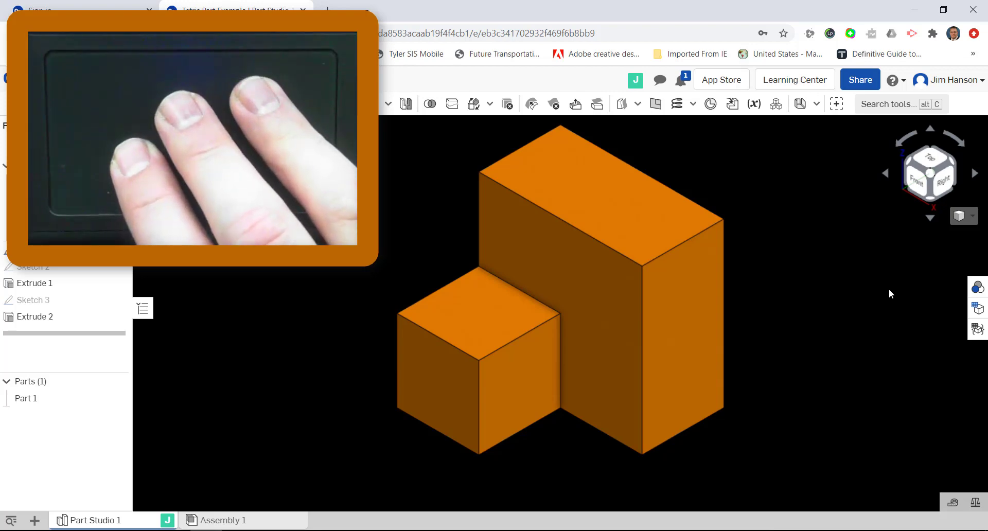
Pan the orange part across the viewport toward the lower left.
middle_drag(888, 289, 842, 267)
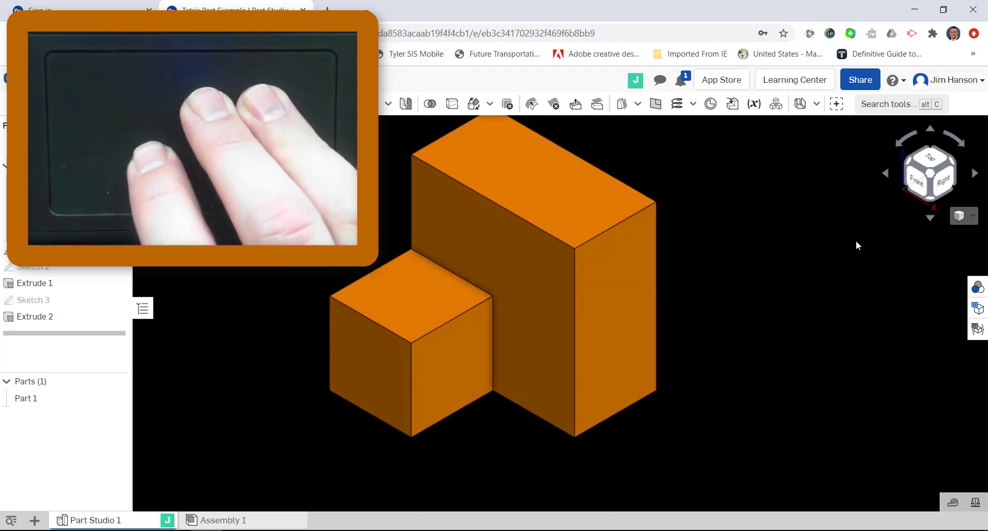
middle_drag(856, 242, 887, 247)
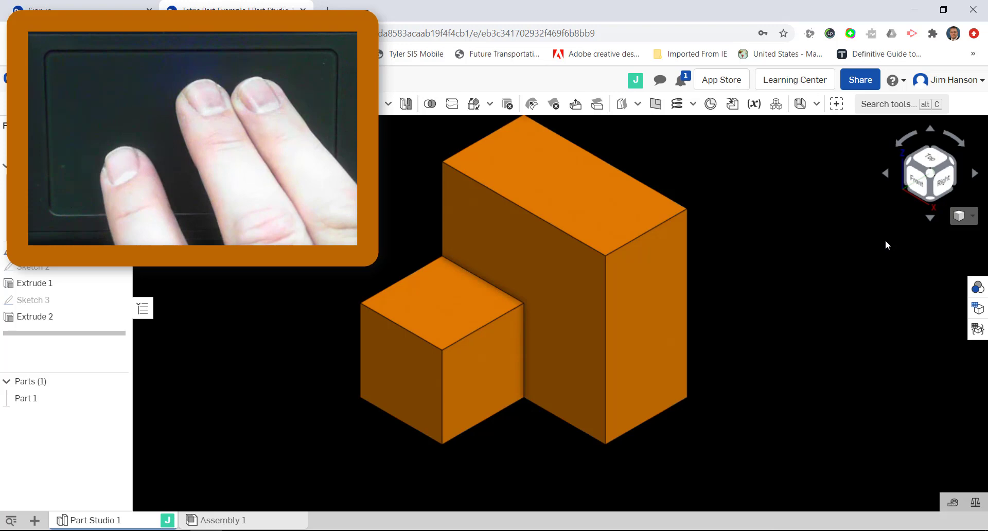
middle_drag(886, 240, 857, 273)
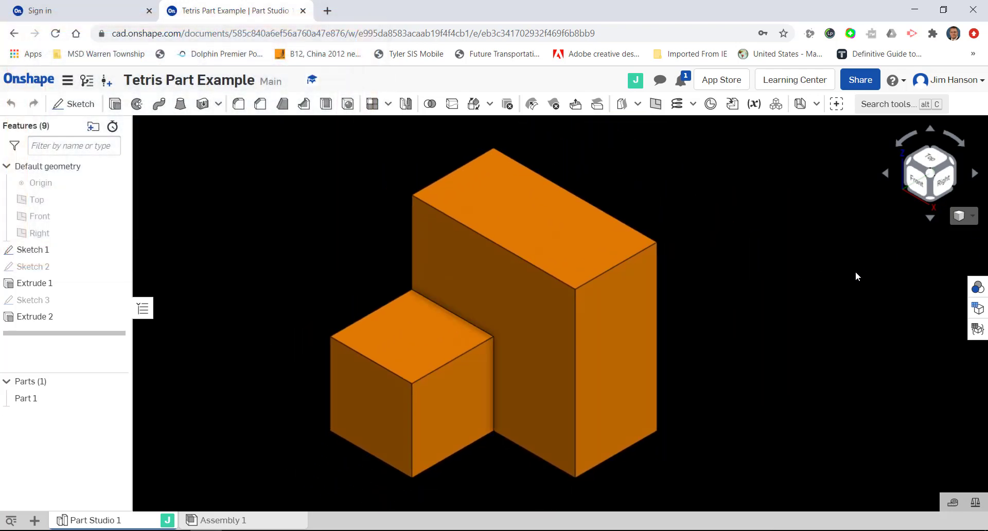
scroll(856, 273, down, 5)
scroll(856, 273, up, 10)
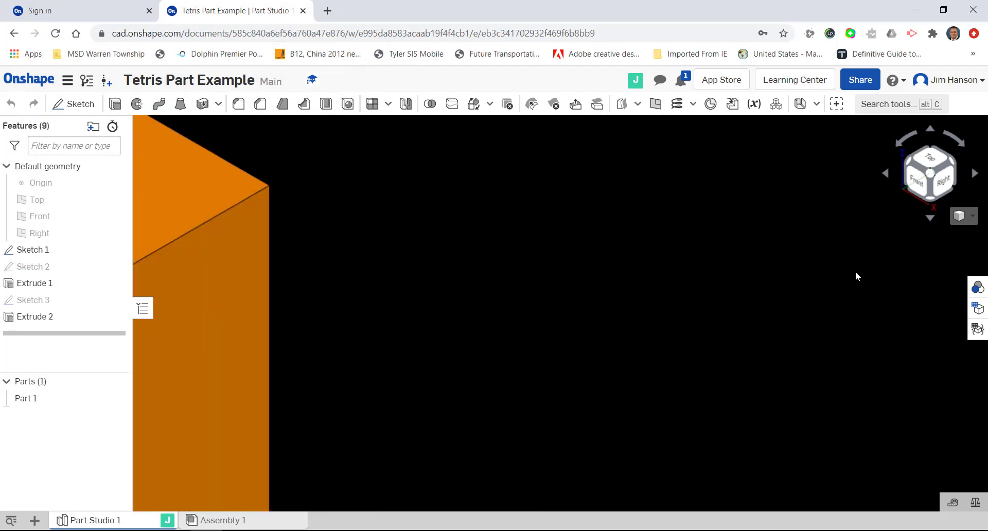
click(971, 216)
click(921, 234)
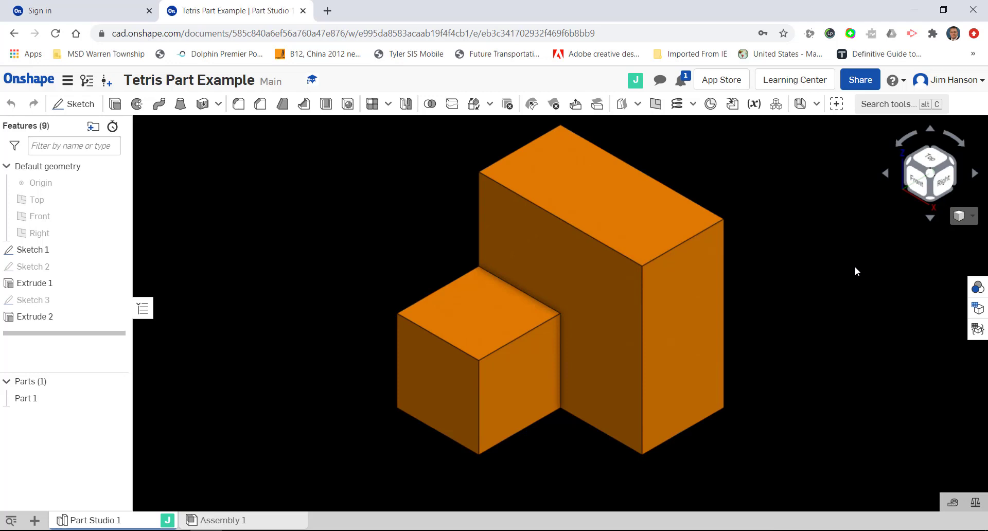
right_drag(855, 266, 894, 259)
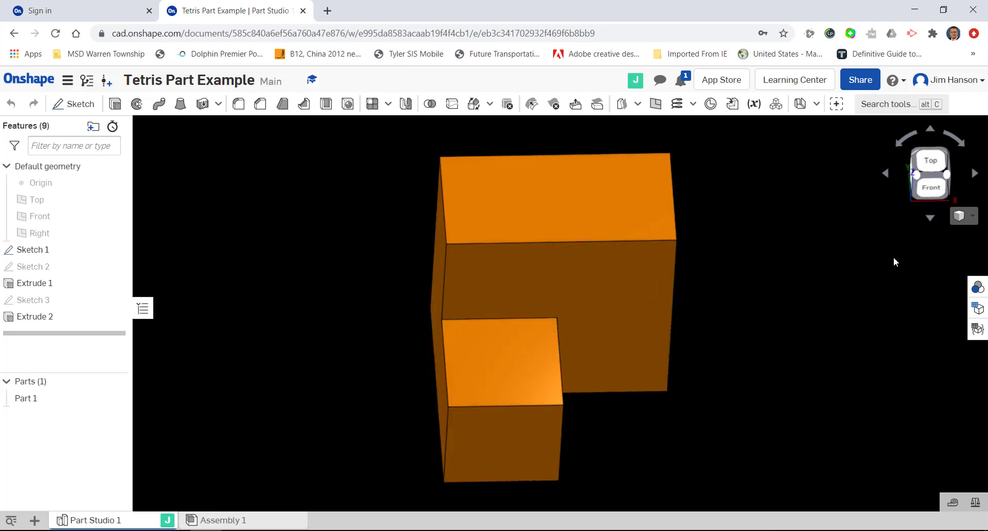
click(968, 220)
click(947, 230)
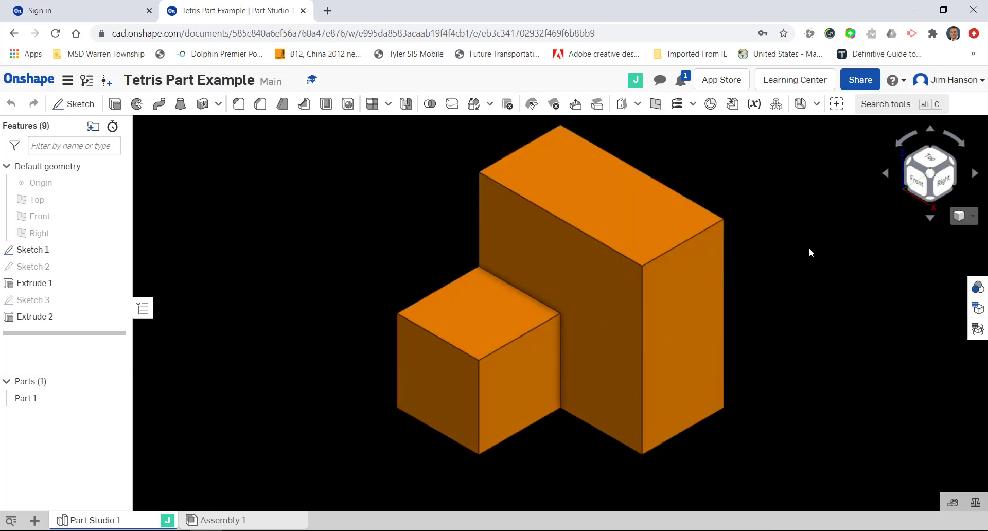
middle_drag(809, 249, 752, 244)
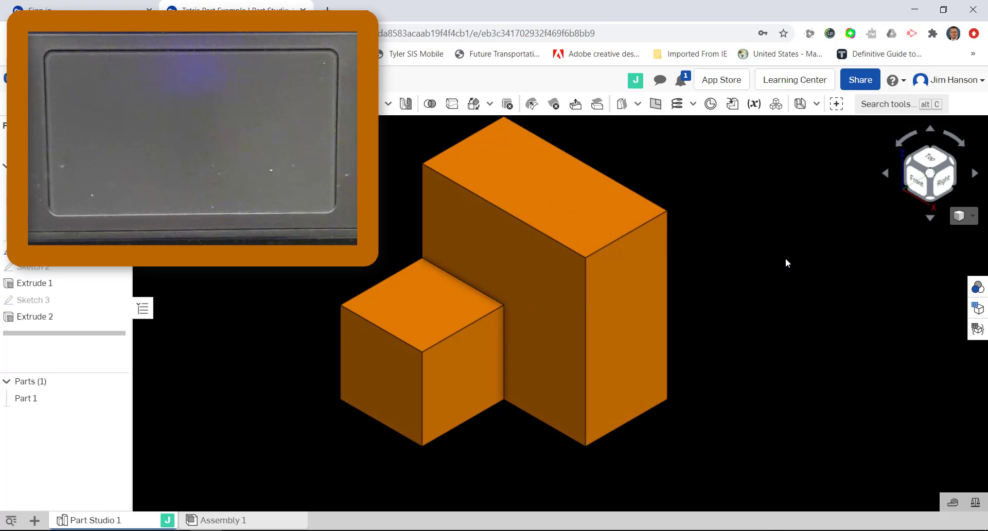
Zoom out on the part, then fit it to fill the viewport with F.
scroll(785, 258, down, 5)
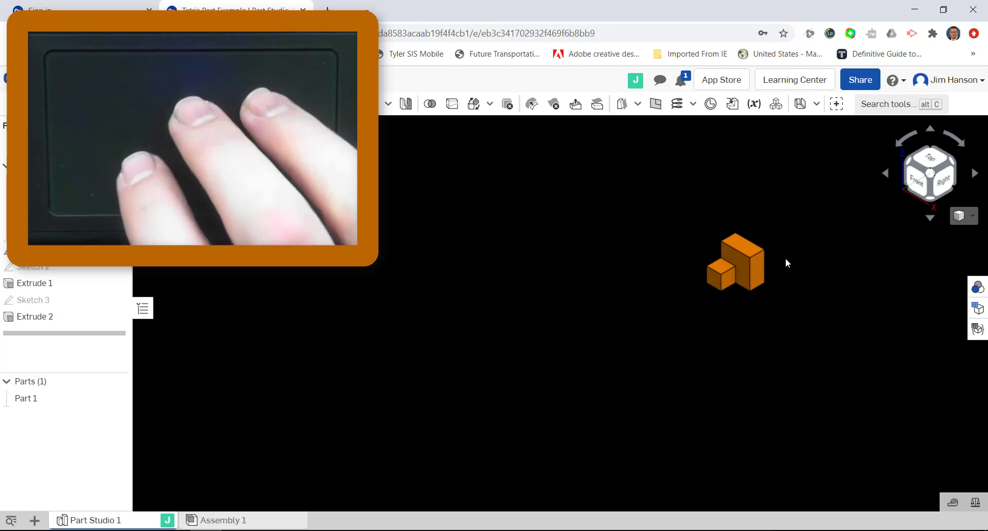
key(f)
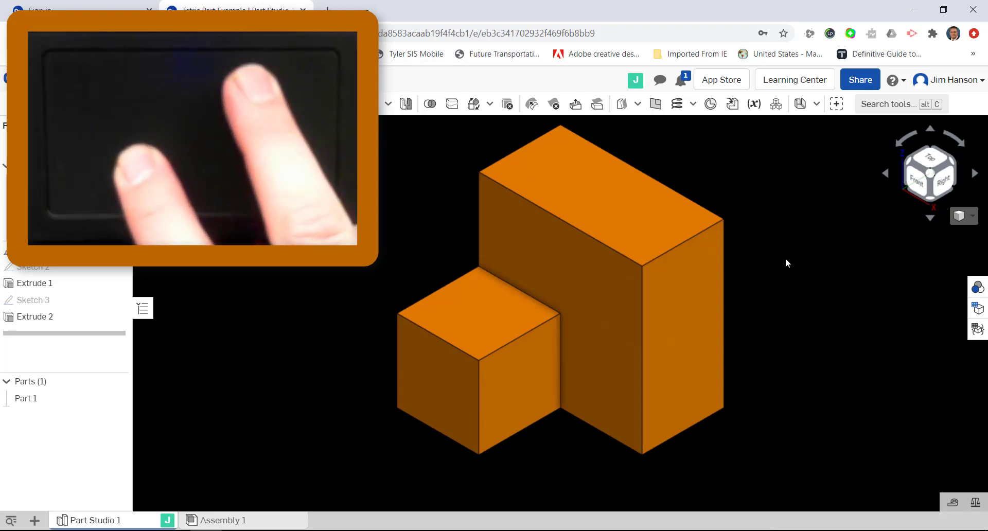
Orbit to a top-down angle, restore Isometric from the background menu, and reopen that menu.
mouse_move(785, 258)
right_down()
mouse_move(758, 235)
mouse_move(805, 263)
mouse_move(793, 252)
mouse_move(829, 254)
mouse_move(795, 247)
right_up()
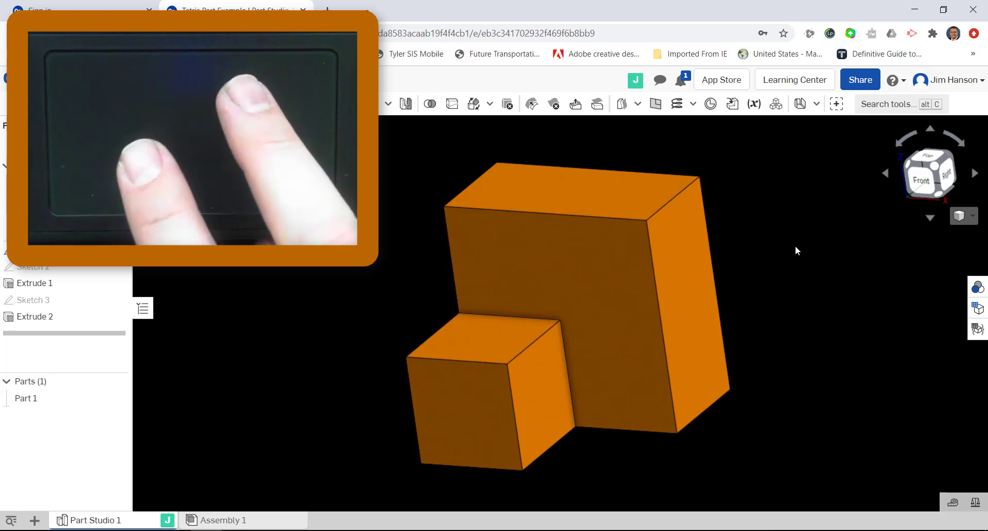
right_click(796, 250)
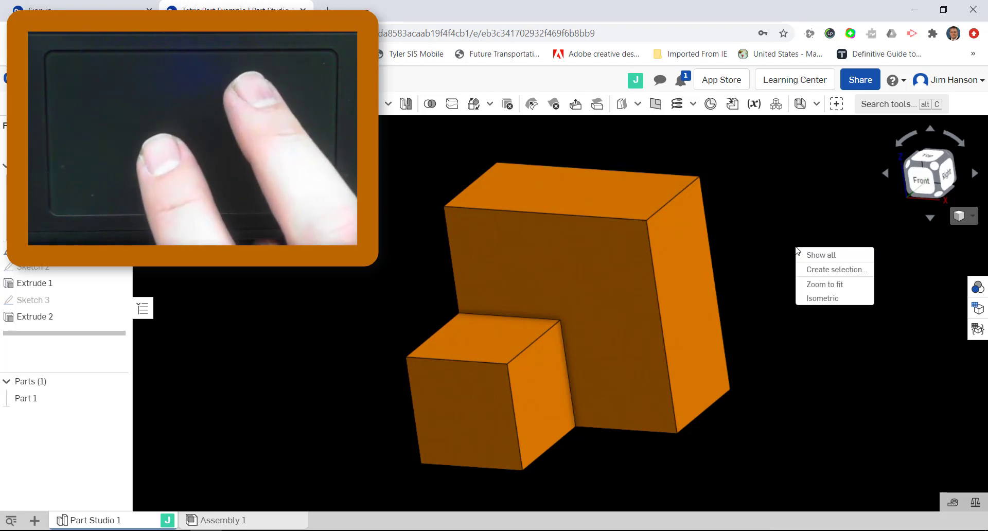
click(822, 299)
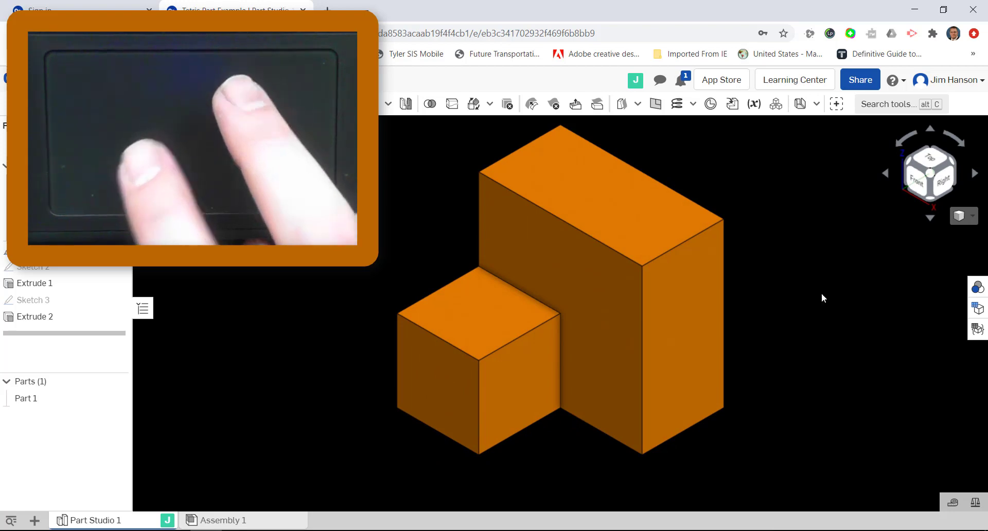
right_click(823, 298)
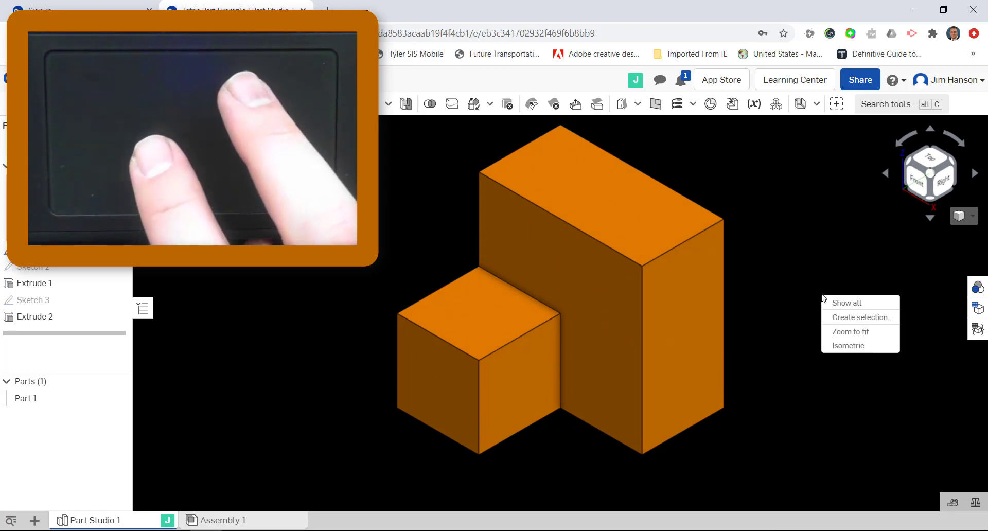
Show the context menu for a Part 1 edge, then dismiss it by clicking empty space.
right_click(643, 304)
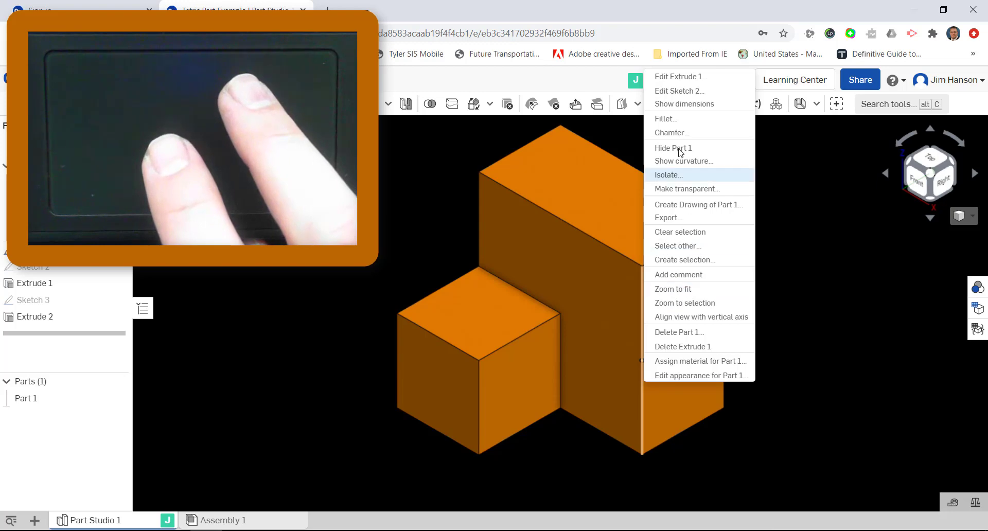
click(791, 276)
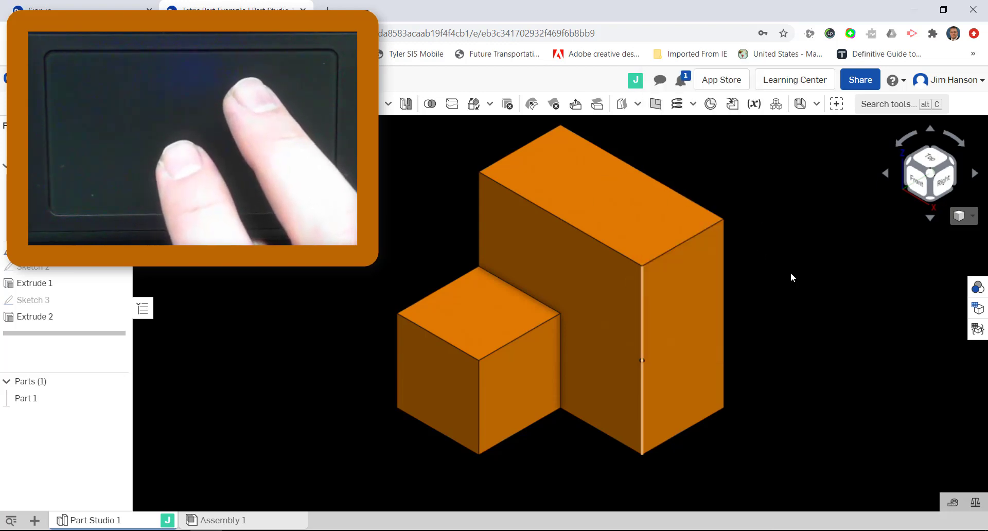